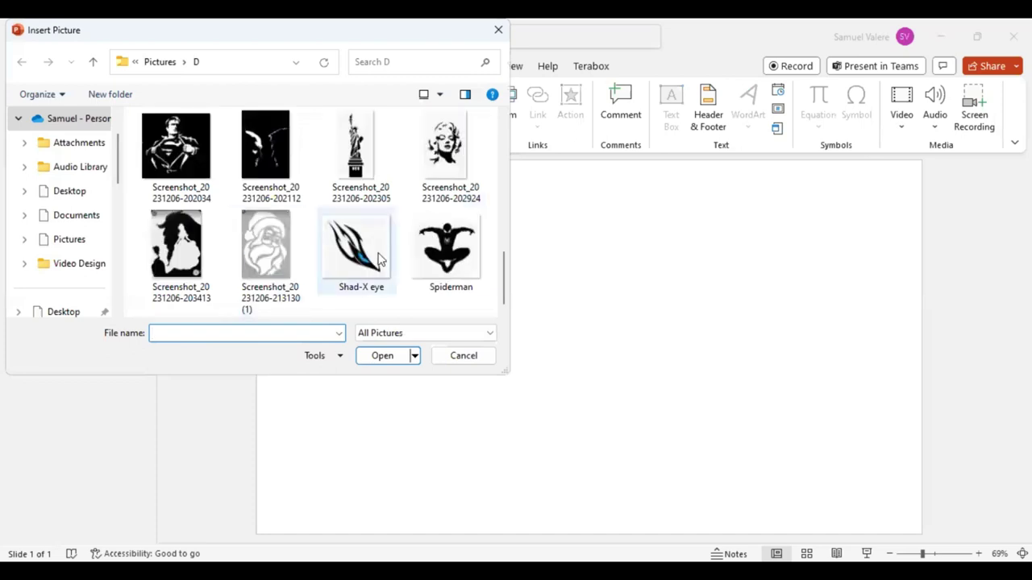
Insert the Shad-X eye image from this device onto the blank slide
{"action": "left_click", "coordinate": [367, 256]}
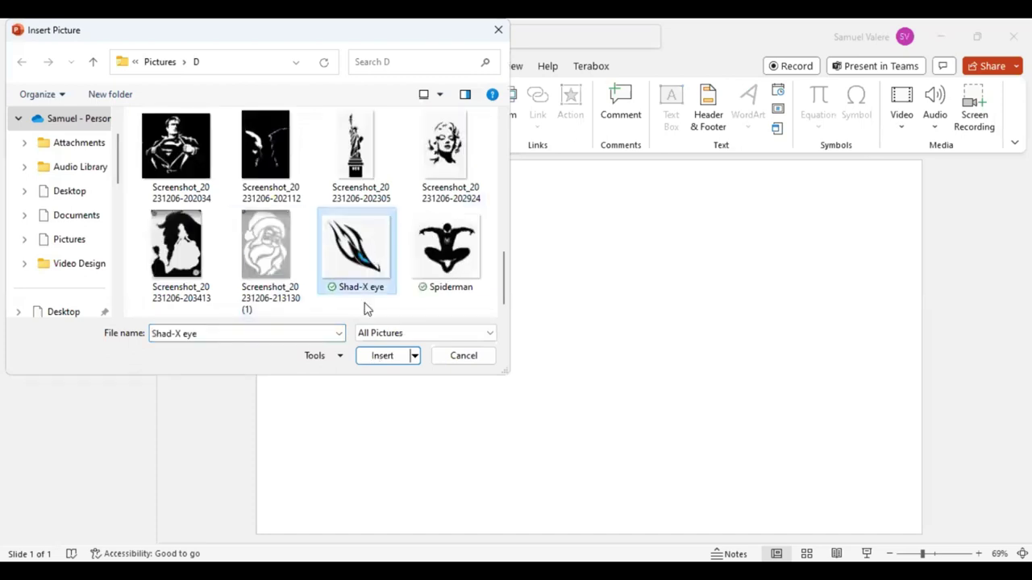
{"action": "left_click", "coordinate": [391, 358]}
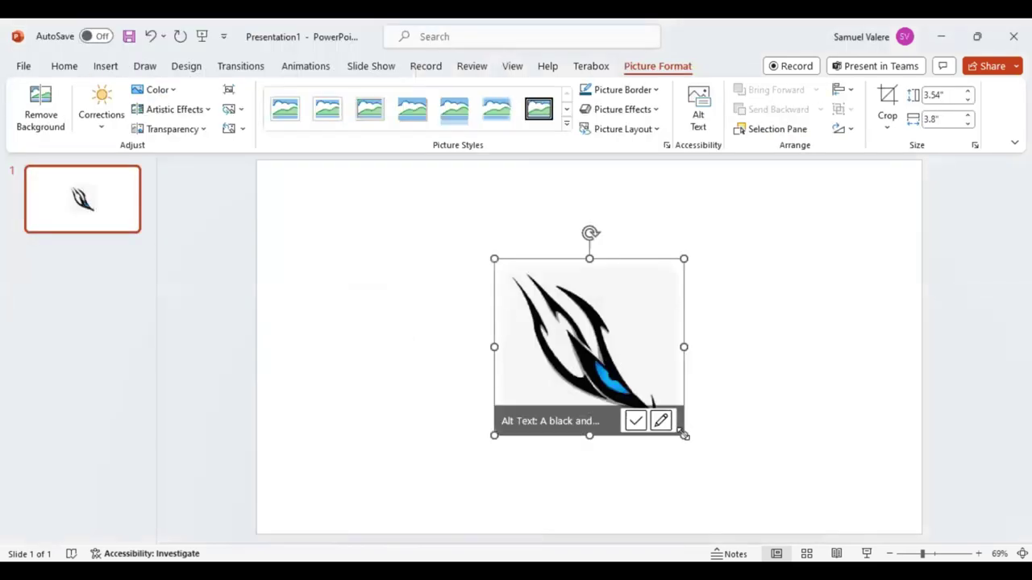
Enlarge the logo picture to about 7.02" by 7.54" and centre it on the slide
{"action": "left_click_drag", "start_coordinate": [683, 435], "coordinate": [815, 503]}
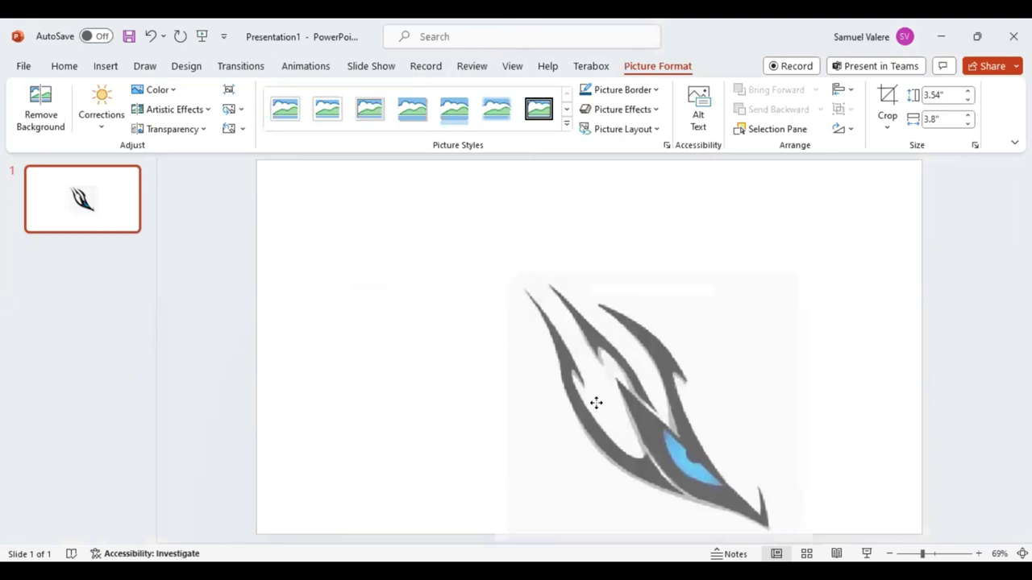
{"action": "left_click_drag", "start_coordinate": [529, 349], "coordinate": [528, 345]}
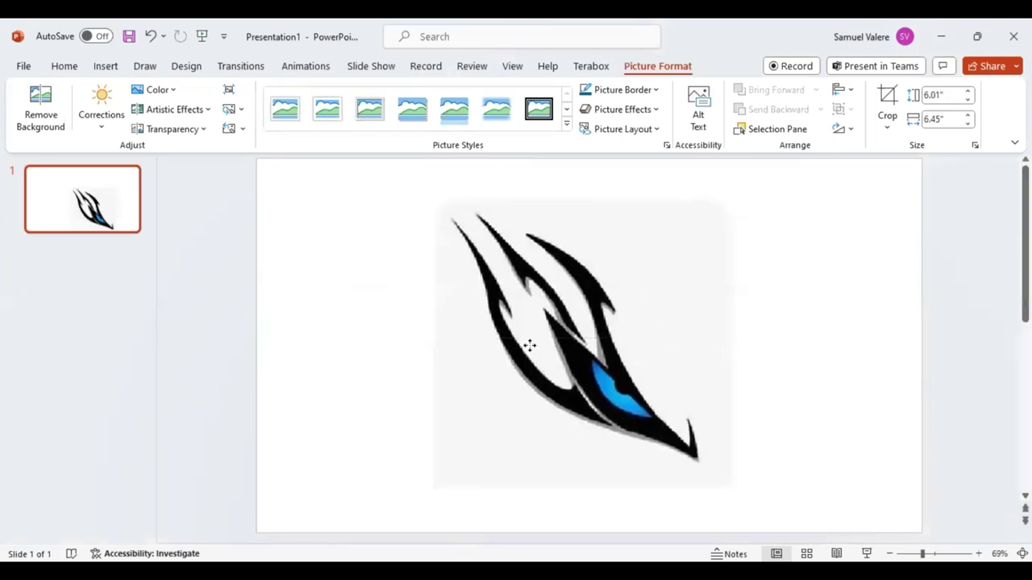
{"action": "left_click_drag", "start_coordinate": [745, 485], "coordinate": [796, 535]}
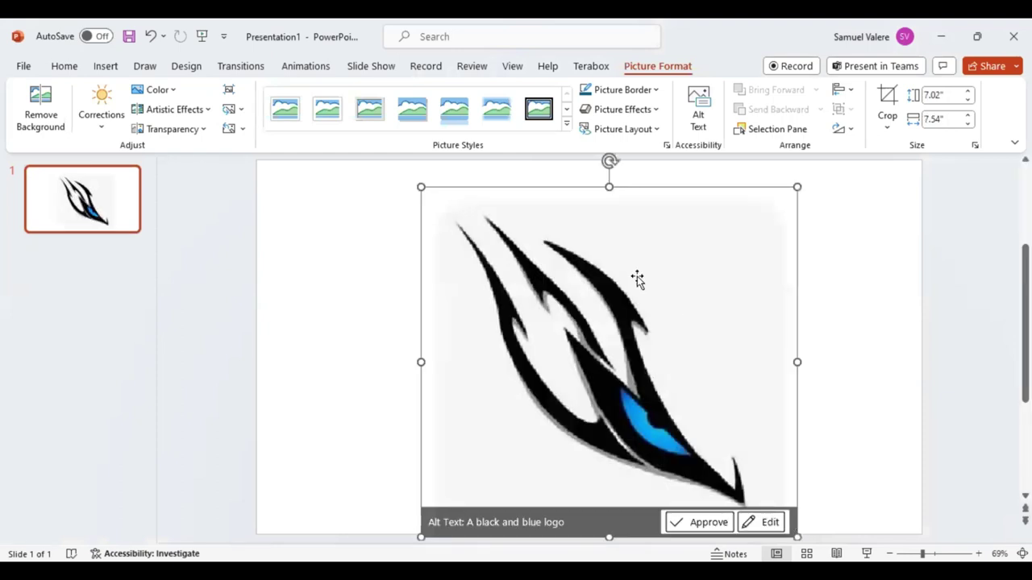
Fade the logo picture to 63% transparency in Format Picture as a pale tracing guide
{"action": "right_click", "coordinate": [710, 326]}
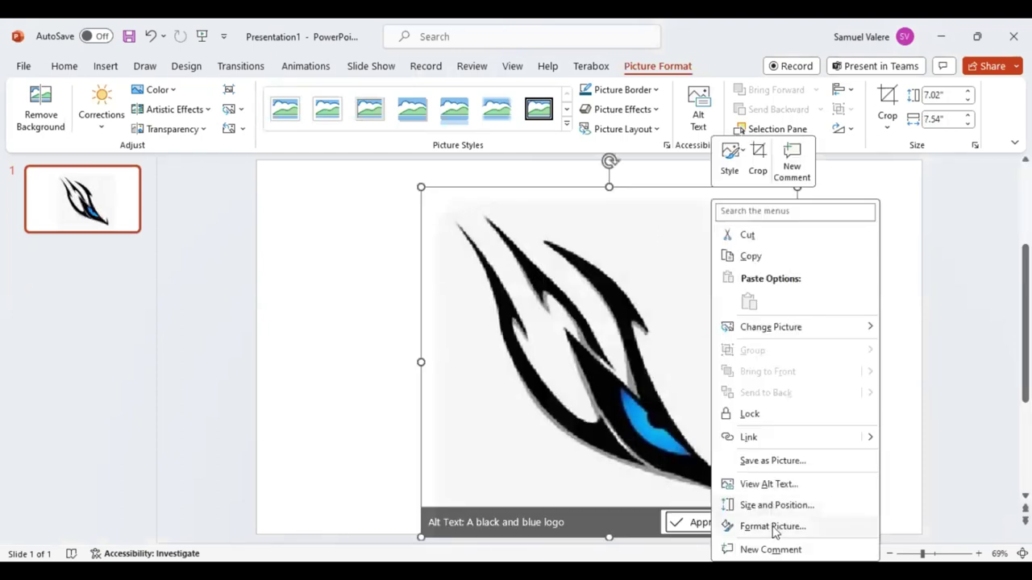
{"action": "left_click", "coordinate": [773, 526]}
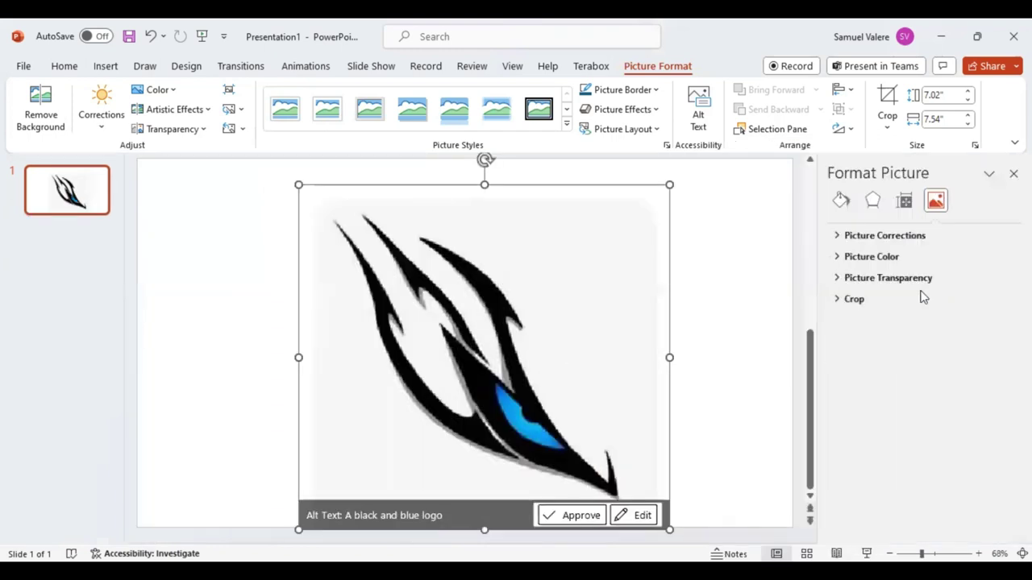
{"action": "left_click", "coordinate": [905, 284]}
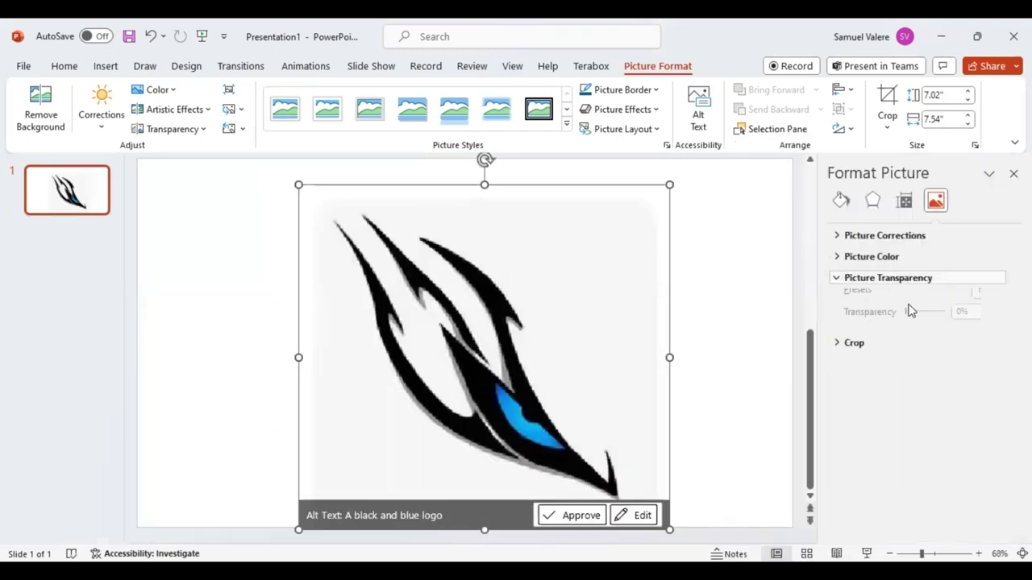
{"action": "left_click_drag", "start_coordinate": [908, 323], "coordinate": [933, 330]}
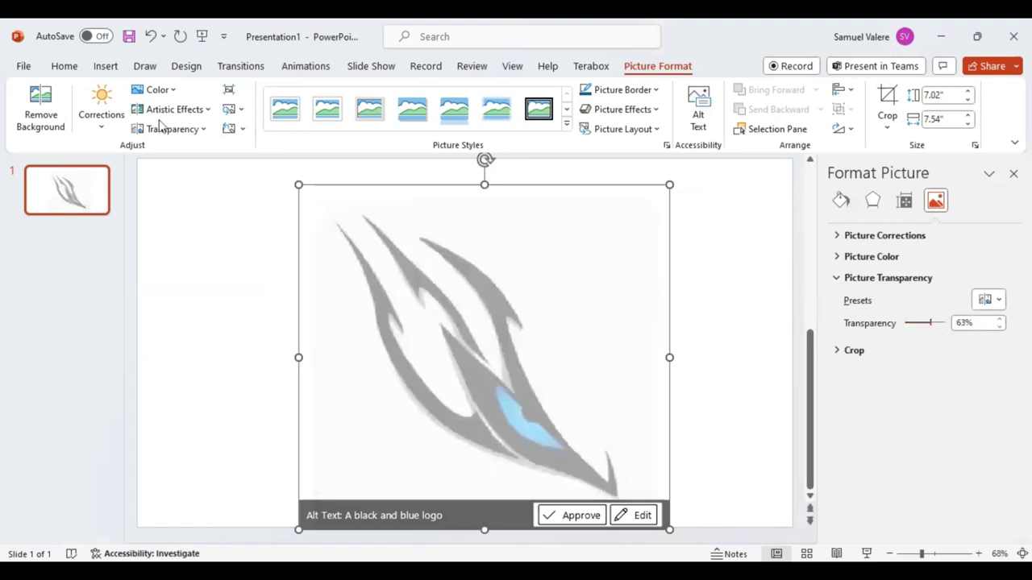
{"action": "left_click", "coordinate": [106, 68]}
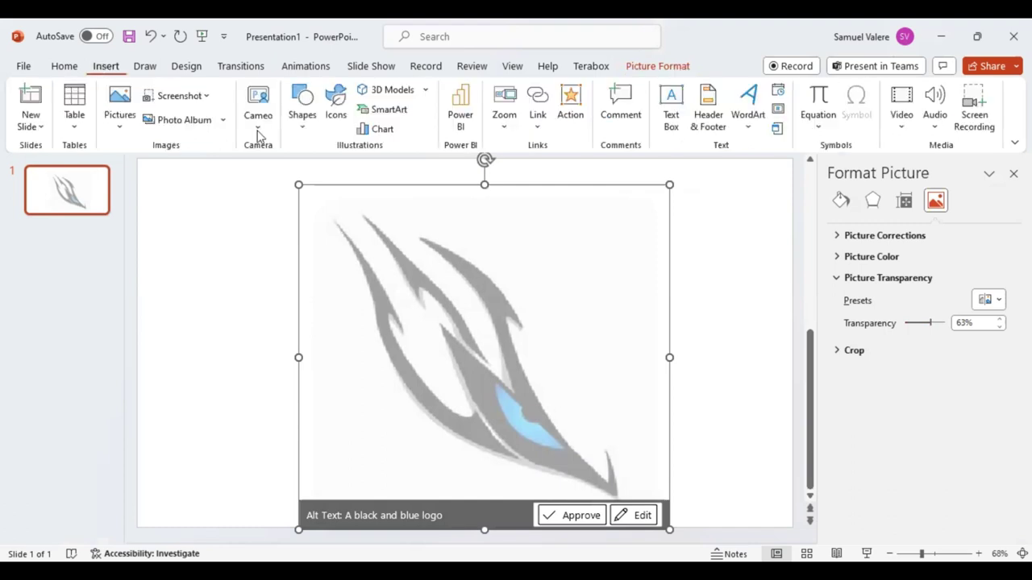
Trace a freeform around the logo's blue eye, making a 1.35" by 1.39" dark blue shape
{"action": "left_click", "coordinate": [306, 129]}
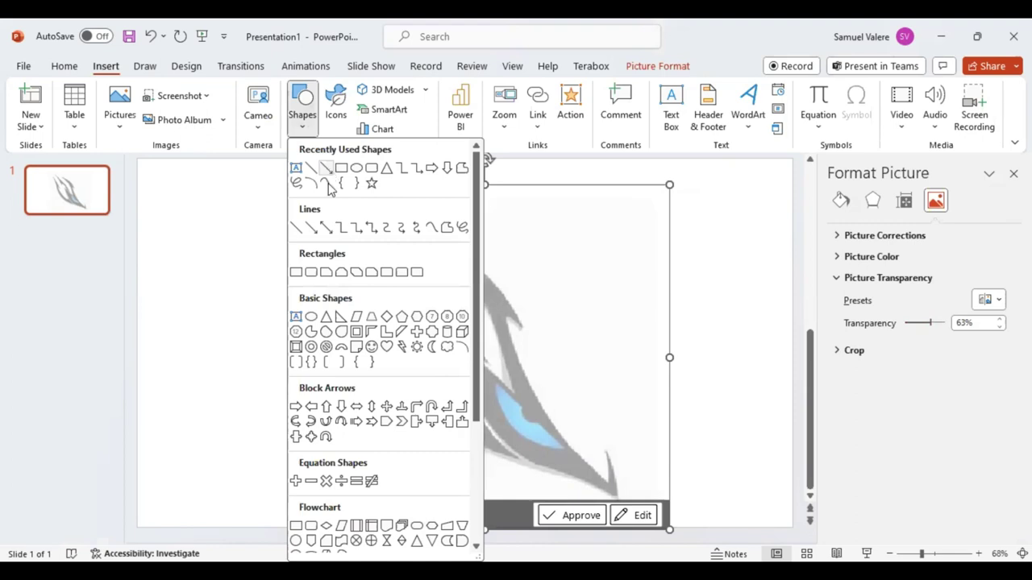
{"action": "left_click", "coordinate": [326, 183]}
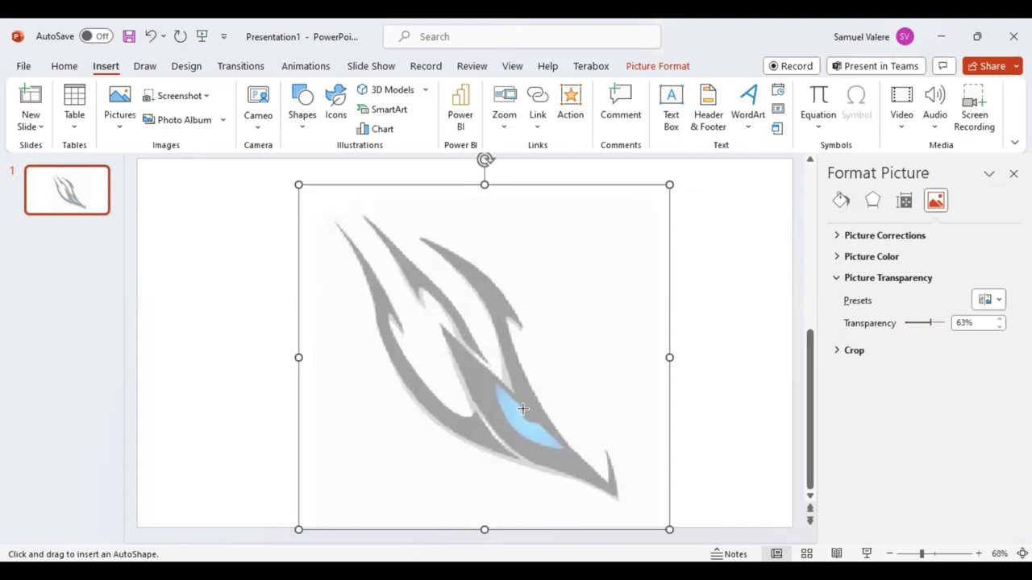
{"action": "left_click", "coordinate": [512, 400]}
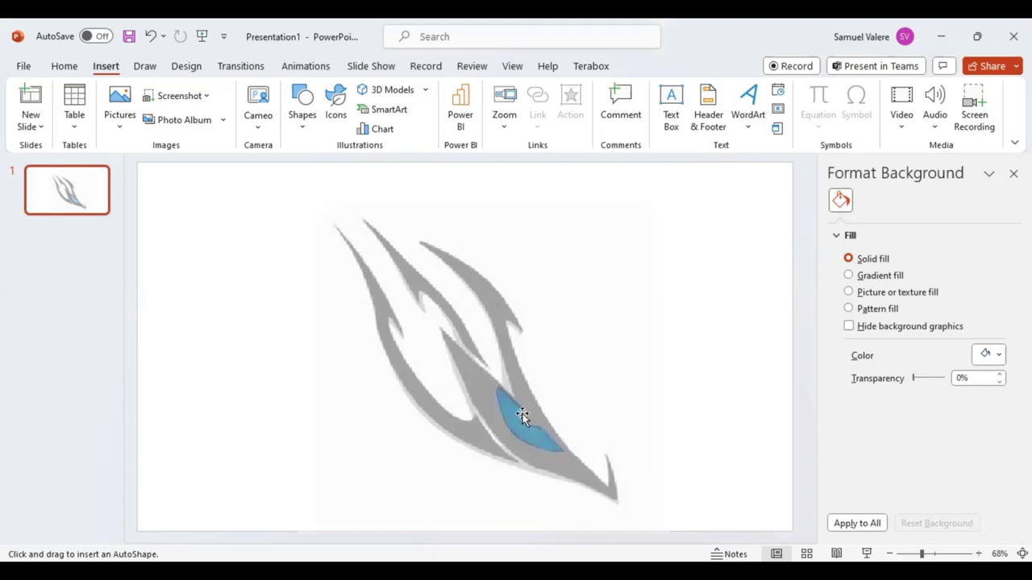
{"action": "left_click", "coordinate": [522, 414]}
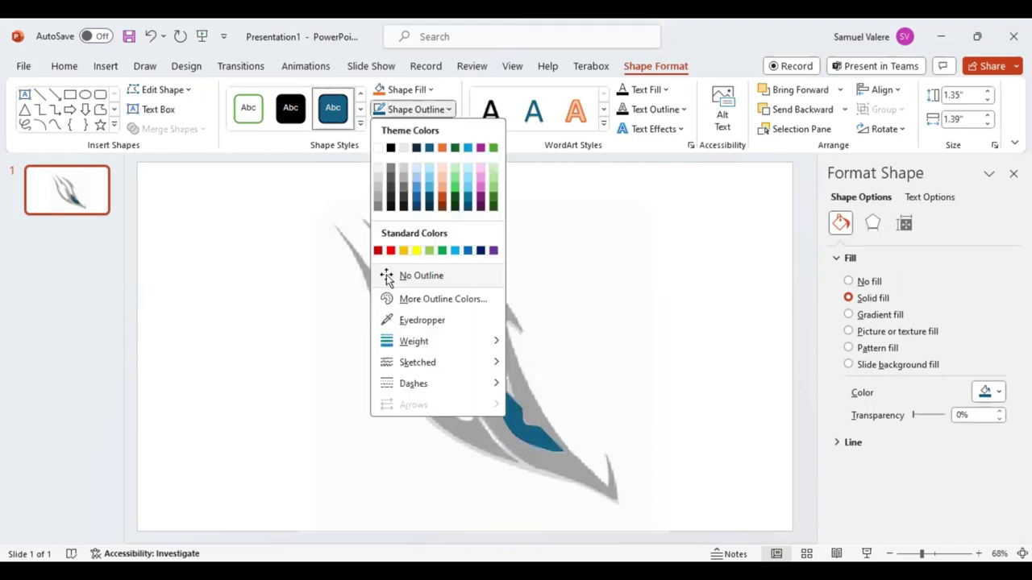
Remove the eye shape's outline, keeping a solid dark blue fill at 0% transparency
{"action": "left_click", "coordinate": [389, 276]}
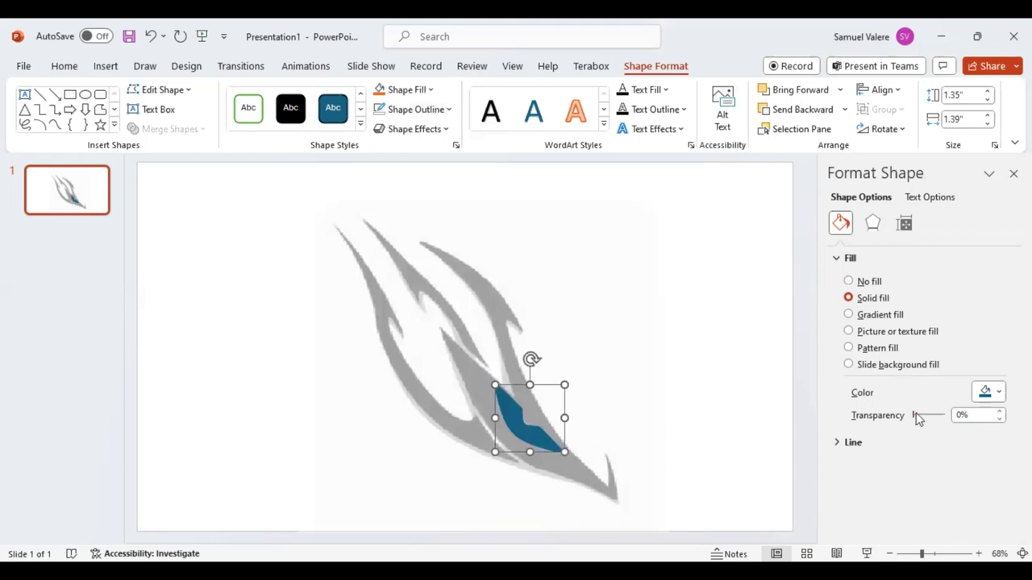
{"action": "mouse_move", "coordinate": [914, 416]}
{"action": "left_mouse_down"}
{"action": "mouse_move", "coordinate": [925, 416]}
{"action": "mouse_move", "coordinate": [857, 421]}
{"action": "left_mouse_up"}
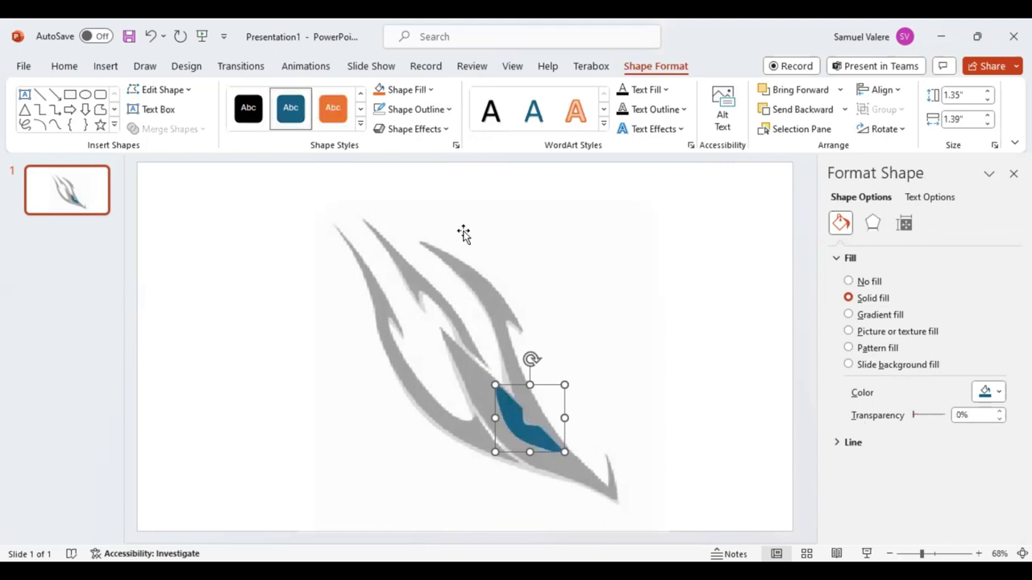
{"action": "left_click", "coordinate": [54, 125]}
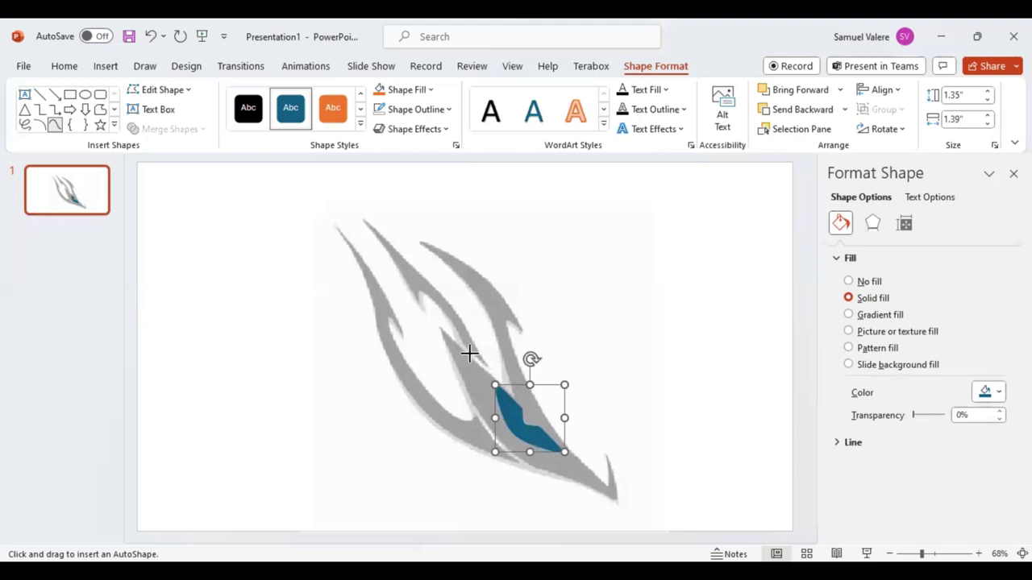
Trace a 3" by 2.59" dark blue freeform over the logo's upper claw stroke
{"action": "left_click", "coordinate": [462, 345]}
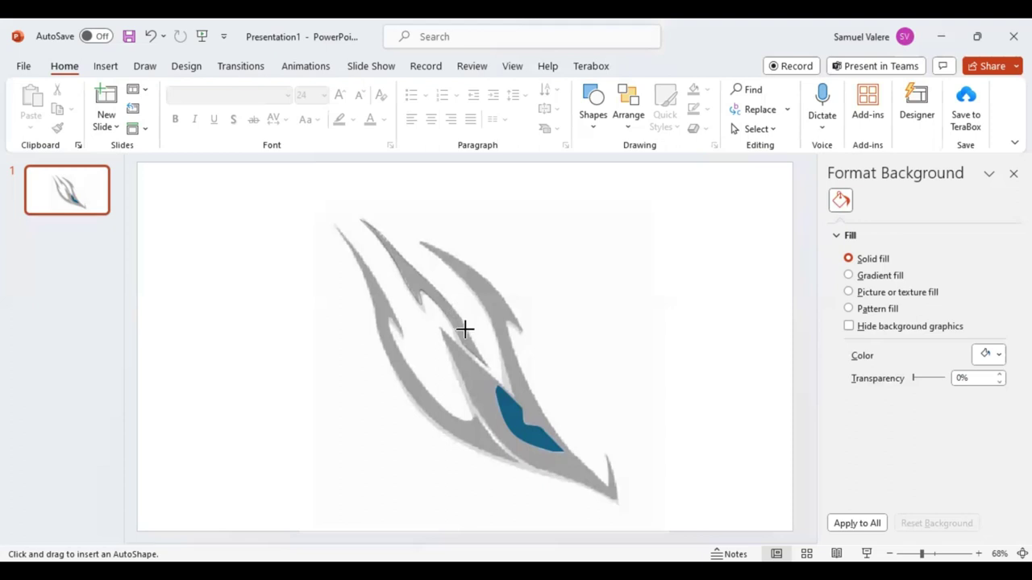
{"action": "double_click", "coordinate": [486, 367]}
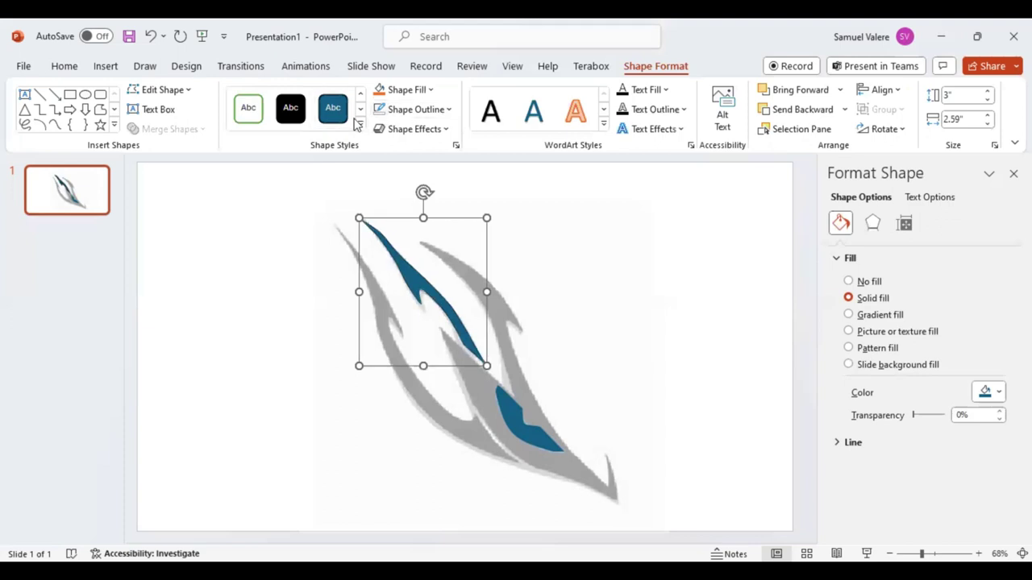
{"action": "left_click", "coordinate": [54, 125]}
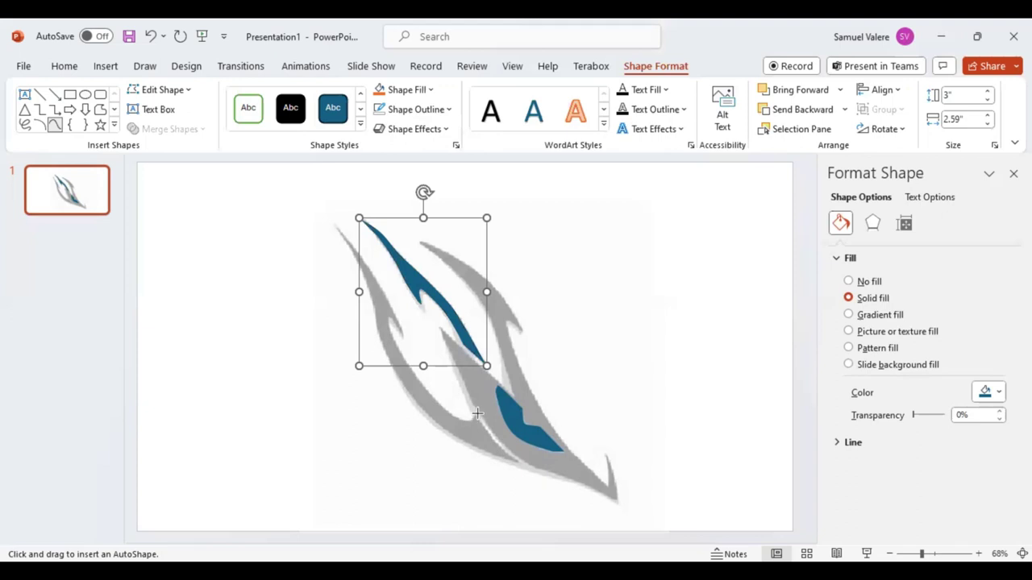
{"action": "key", "text": "Escape"}
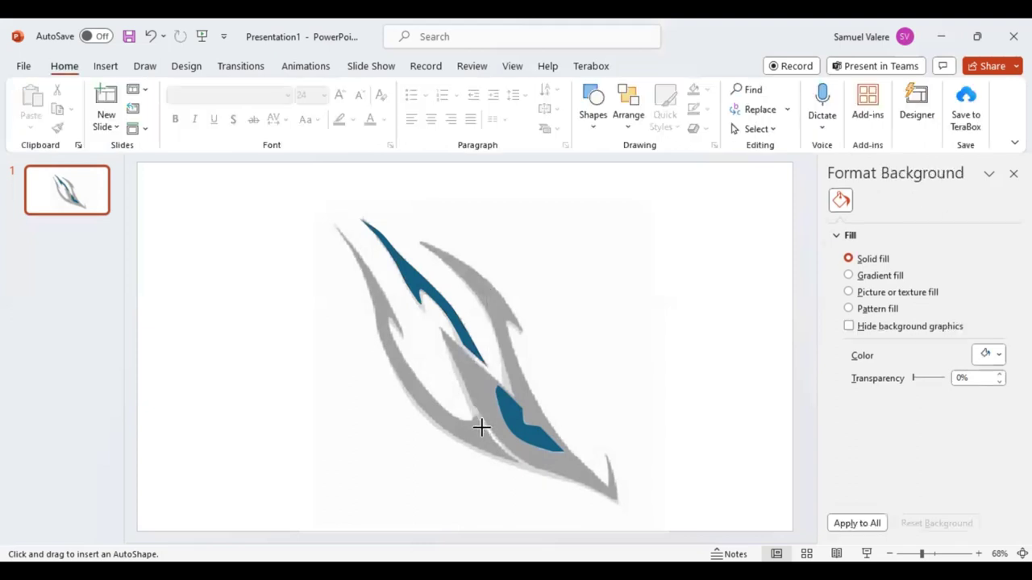
Trace a freeform around the left grey claw stroke and begin outlining the right-hand claw
{"action": "left_click", "coordinate": [113, 70]}
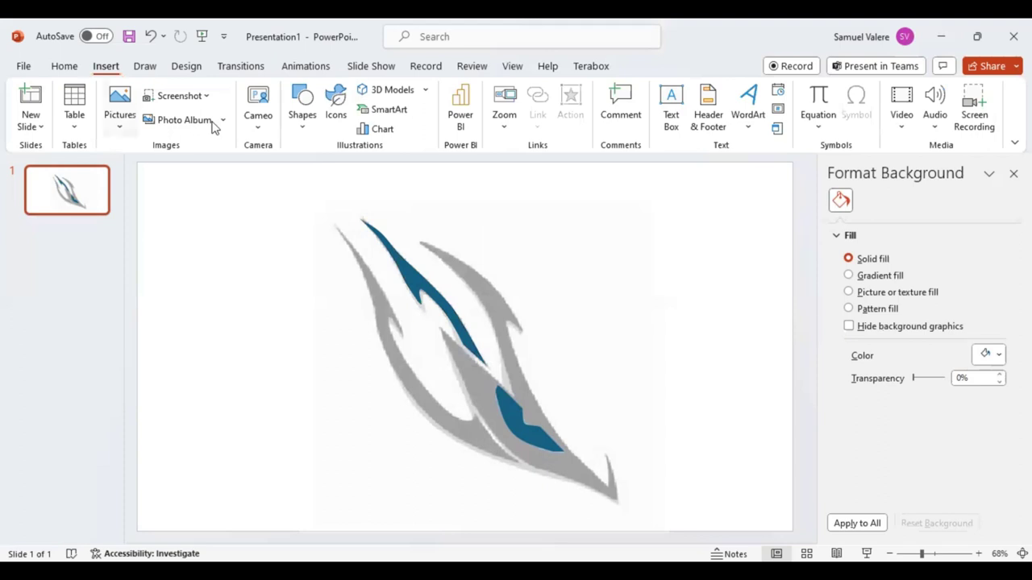
{"action": "left_click", "coordinate": [301, 129]}
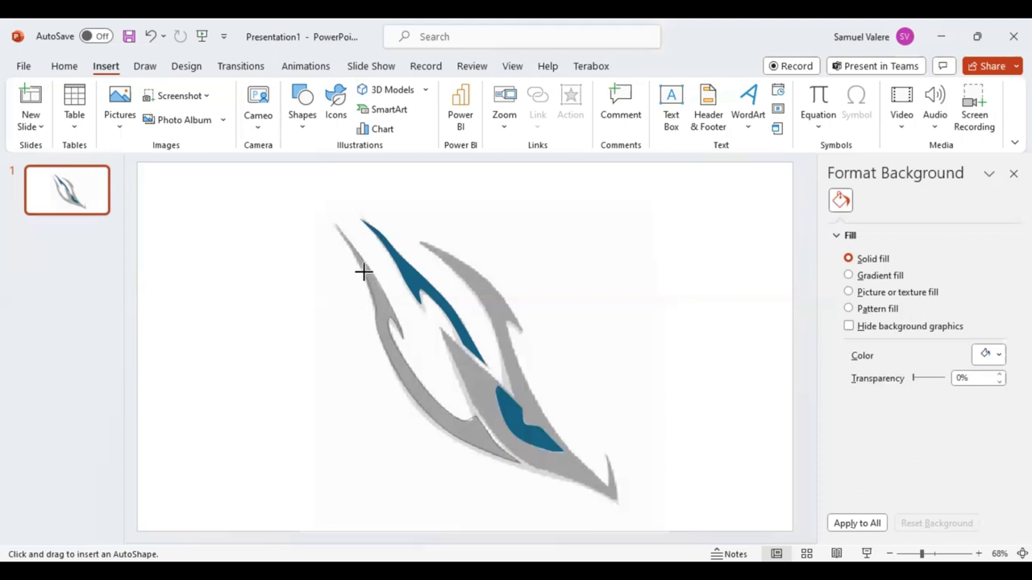
{"action": "left_click", "coordinate": [333, 224]}
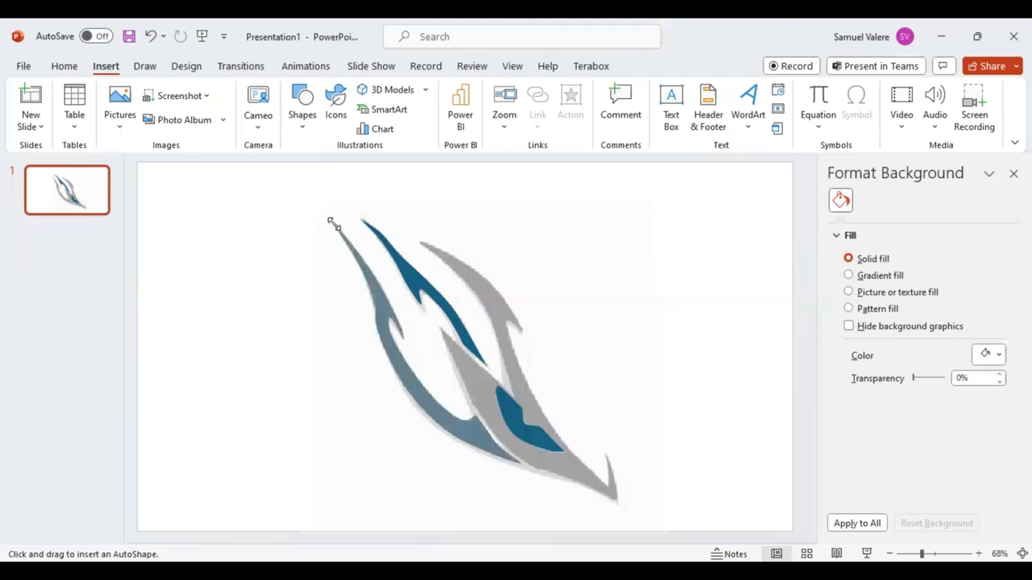
{"action": "left_click", "coordinate": [332, 222]}
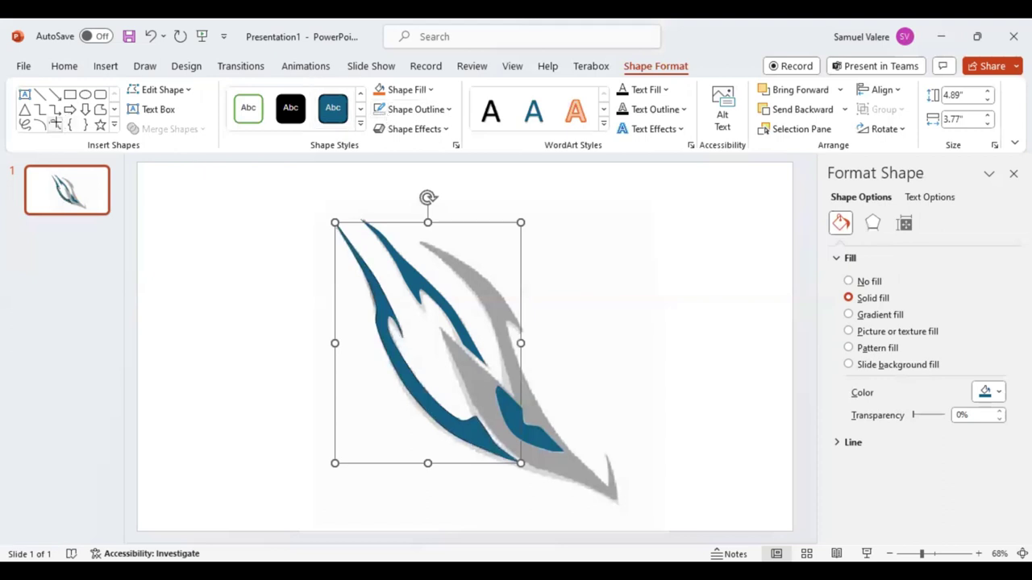
{"action": "left_click", "coordinate": [55, 124]}
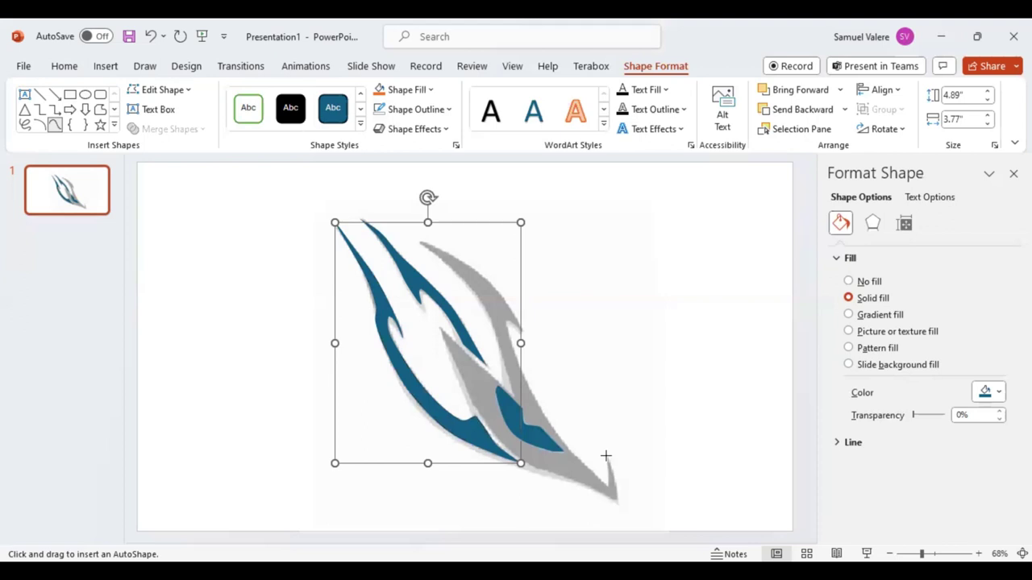
{"action": "left_click", "coordinate": [608, 469]}
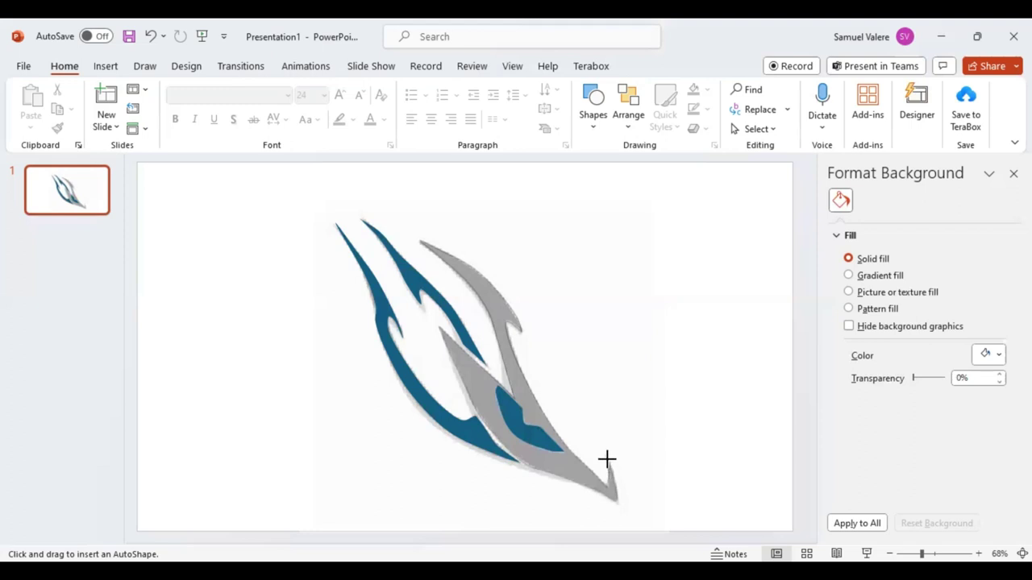
Close the right-hand claw freeform and select all three traced claw shapes
{"action": "left_click", "coordinate": [606, 458]}
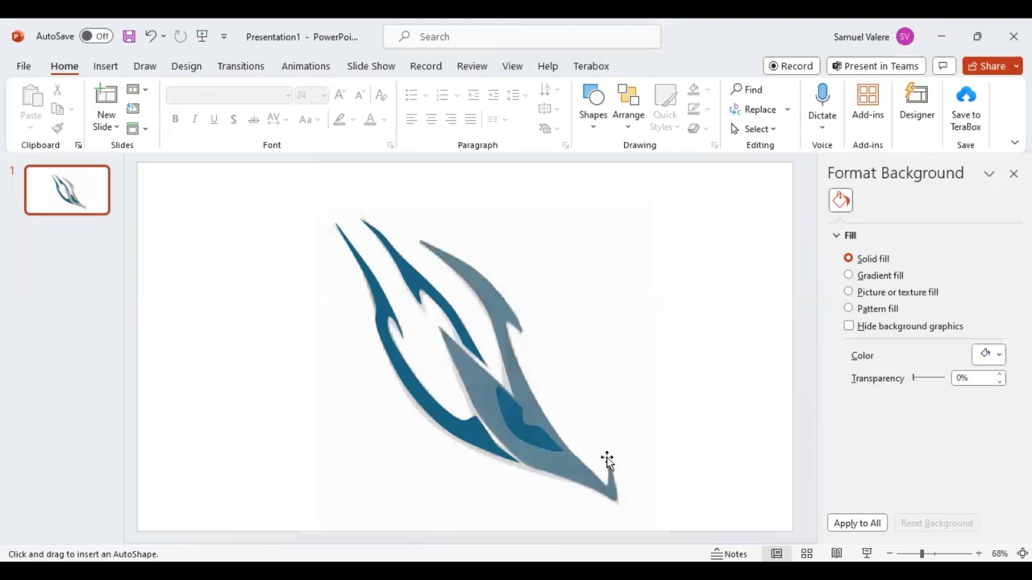
{"action": "key", "text": "Escape"}
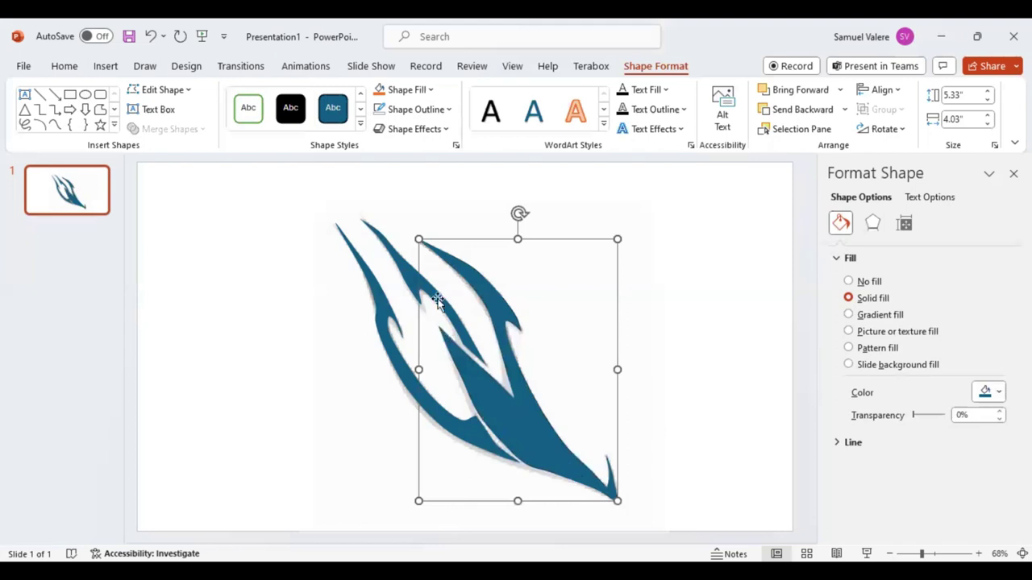
{"action": "left_click", "coordinate": [386, 307], "text": "shift"}
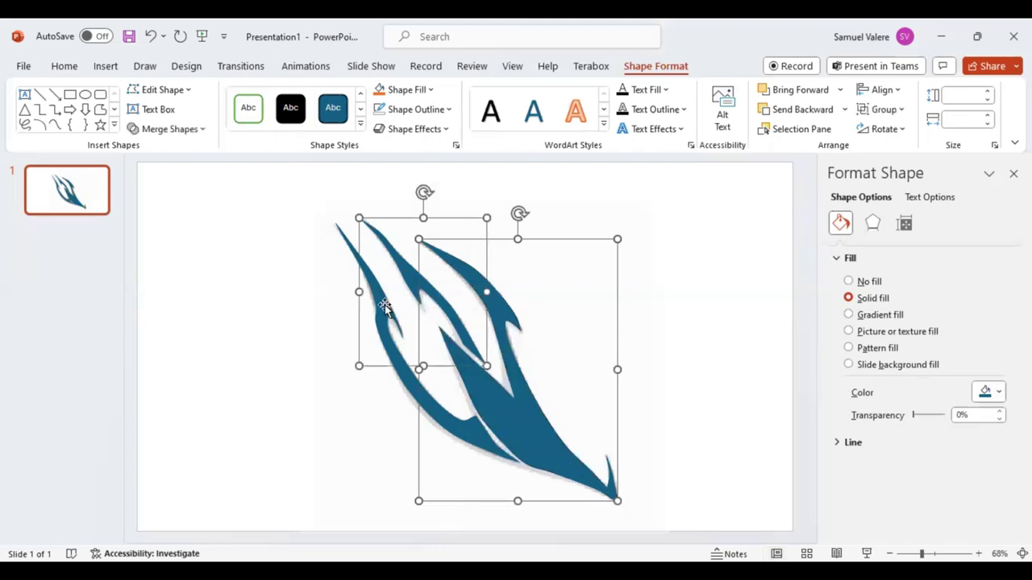
{"action": "key", "text": "ctrl+a"}
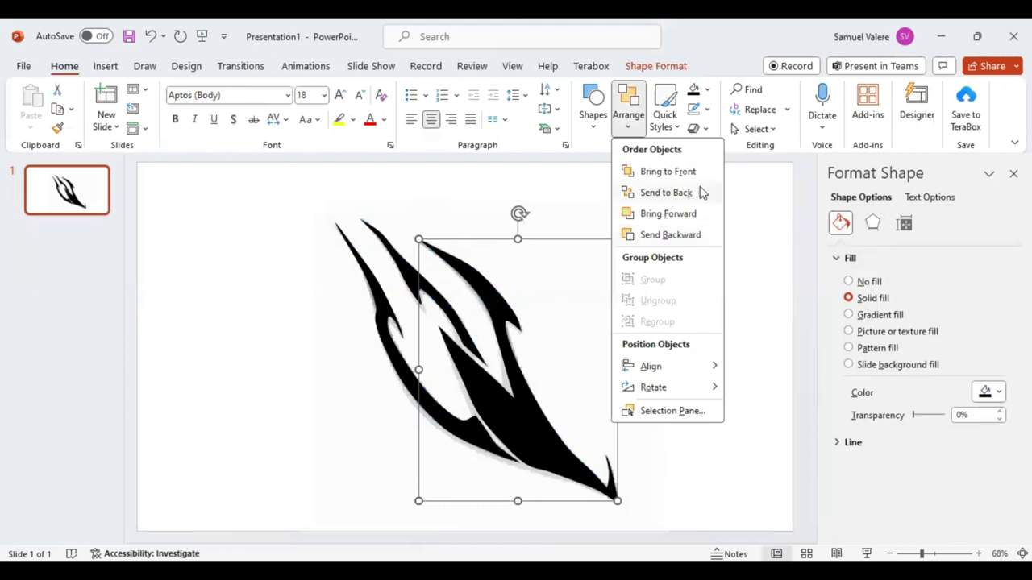
Send the black claws behind the eye; move the reference picture upper right, opaque and enlarged
{"action": "left_click", "coordinate": [700, 191]}
{"action": "left_click", "coordinate": [304, 534]}
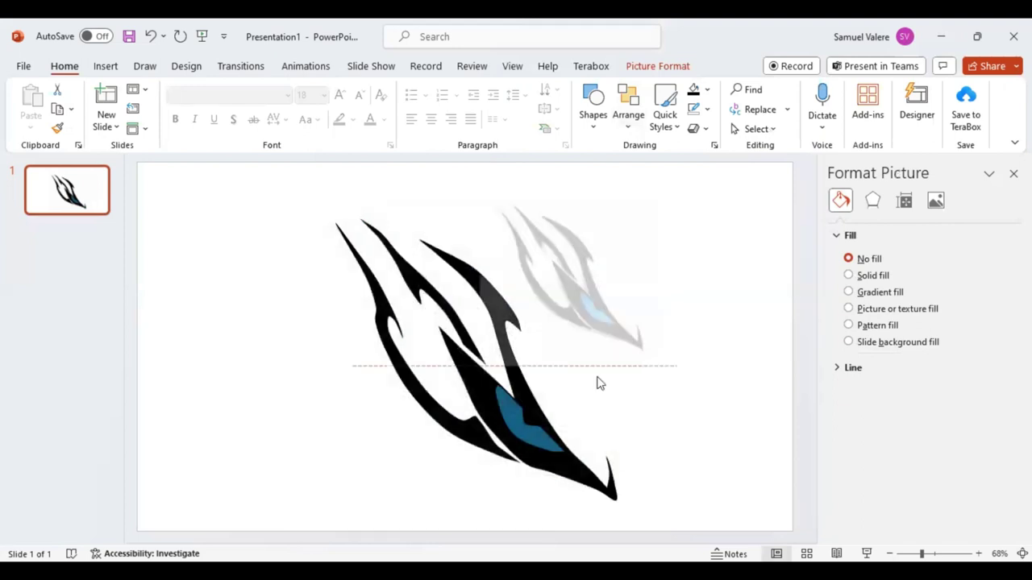
{"action": "left_click_drag", "start_coordinate": [646, 360], "coordinate": [580, 371]}
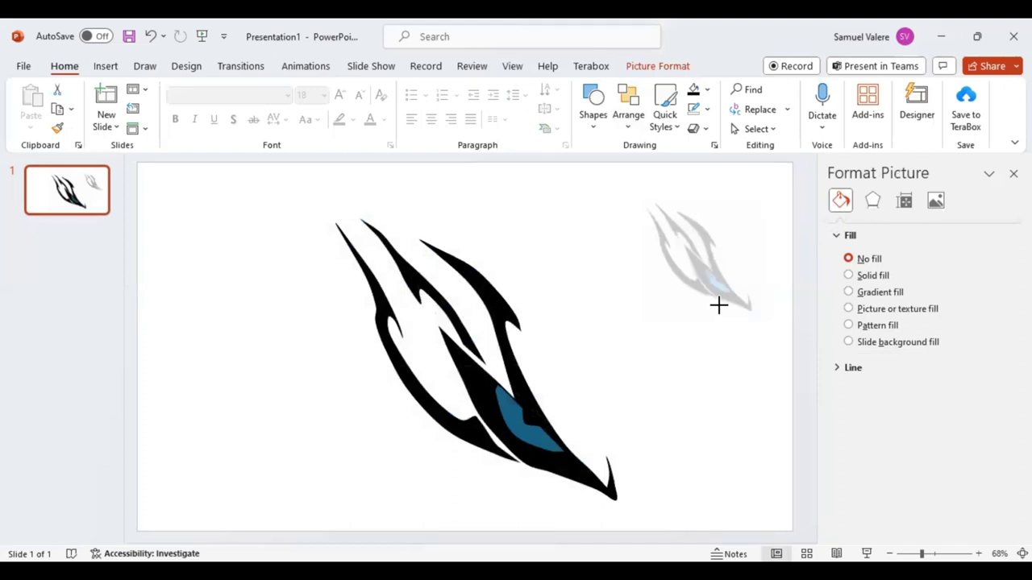
{"action": "left_click", "coordinate": [936, 202]}
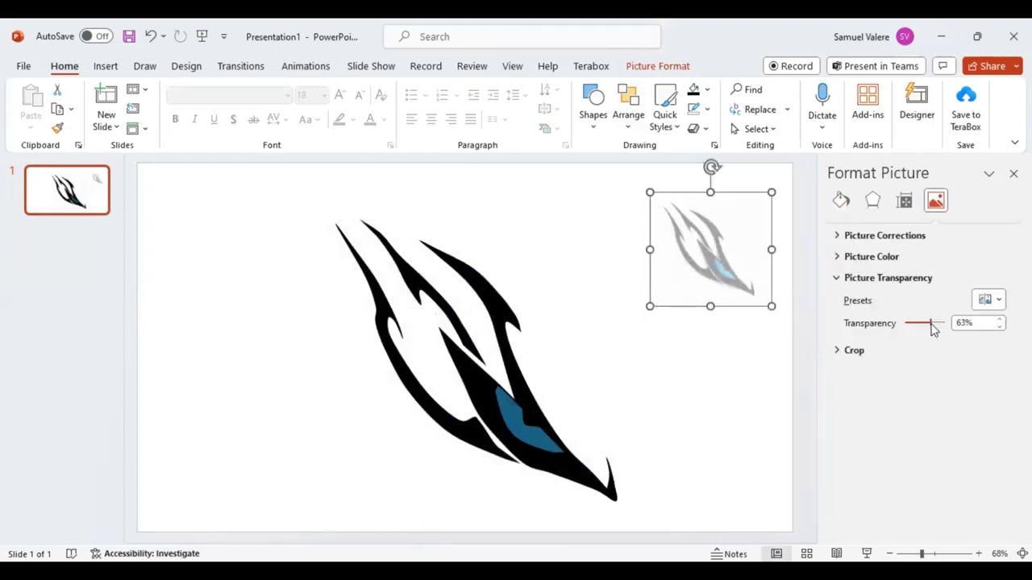
{"action": "key", "text": "ctrl+z"}
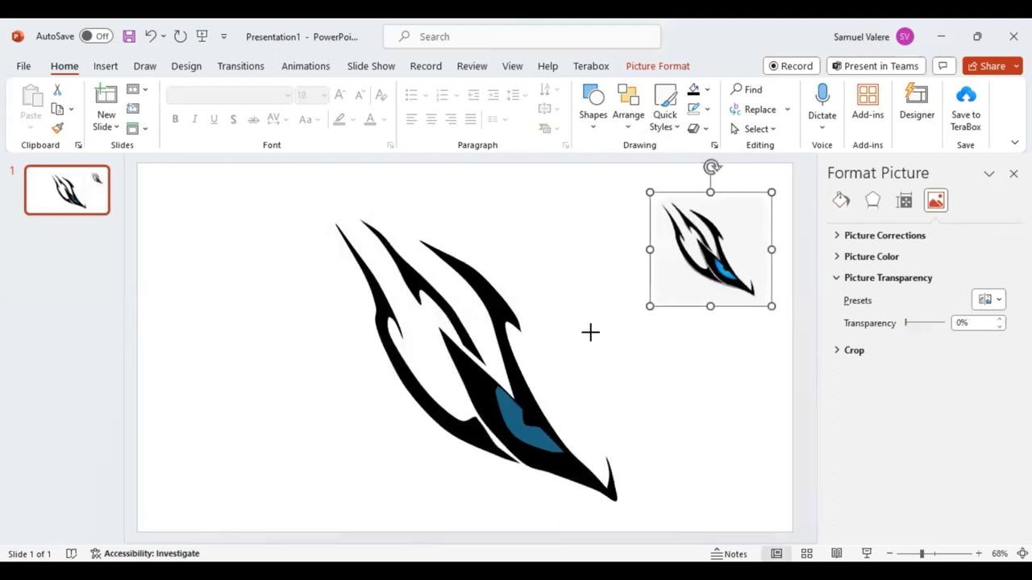
{"action": "left_click_drag", "start_coordinate": [590, 331], "coordinate": [564, 386]}
Nudge the eye shape down and give it a Dark Variations blue linear gradient fill
{"action": "left_click", "coordinate": [514, 432]}
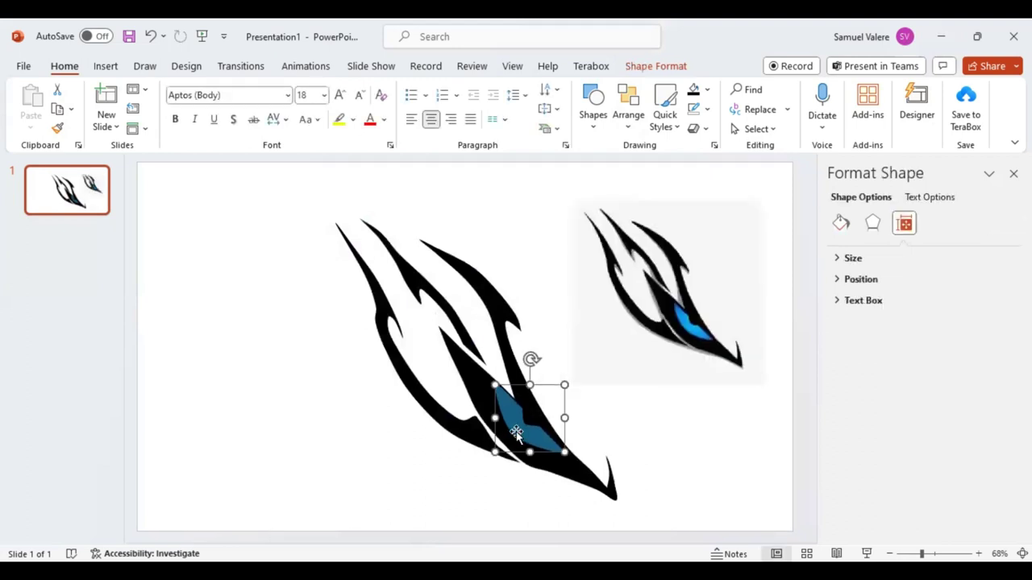
{"action": "key", "text": "Down"}
{"action": "key", "text": "Down"}
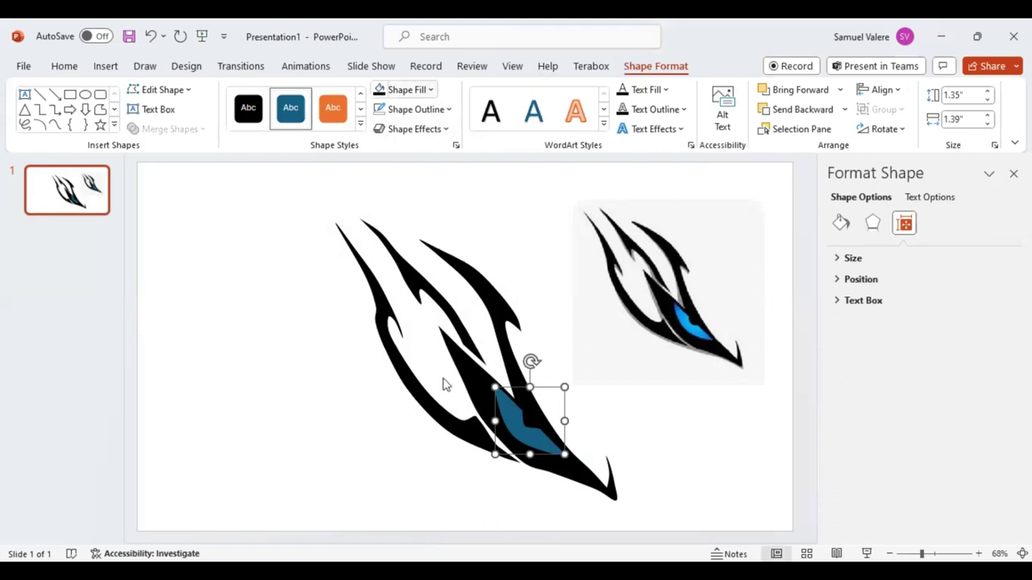
{"action": "left_click", "coordinate": [407, 90]}
{"action": "mouse_move", "coordinate": [419, 343]}
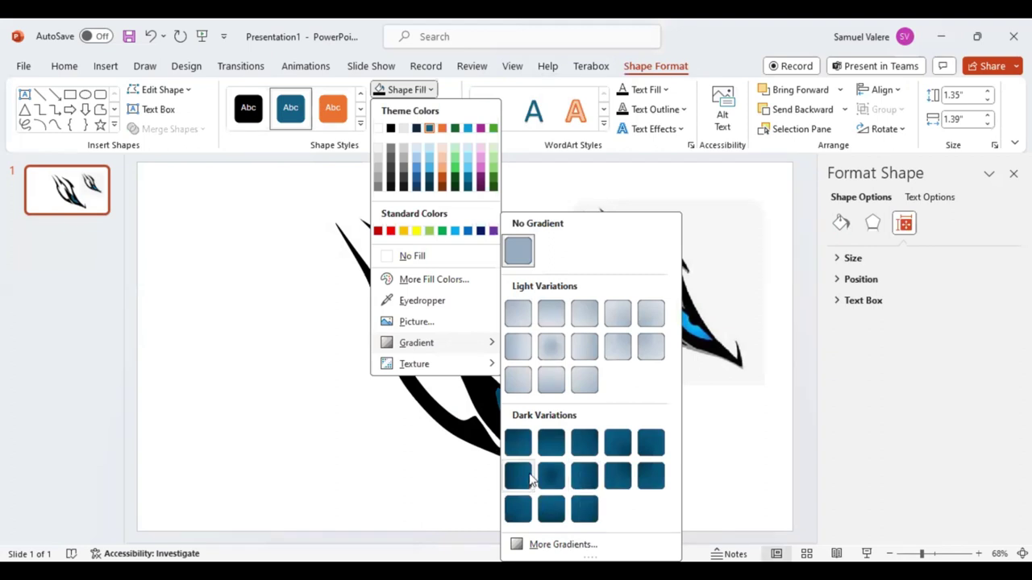
{"action": "left_click", "coordinate": [585, 448]}
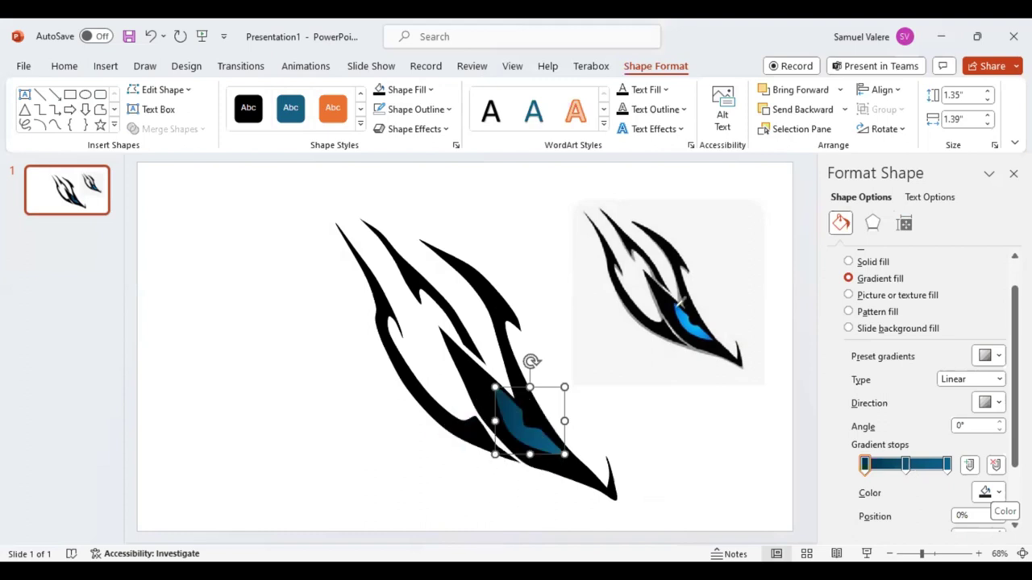
Colour the eye's gradient stops with deep and bright blues eyedropped from the reference picture
{"action": "left_click", "coordinate": [672, 314]}
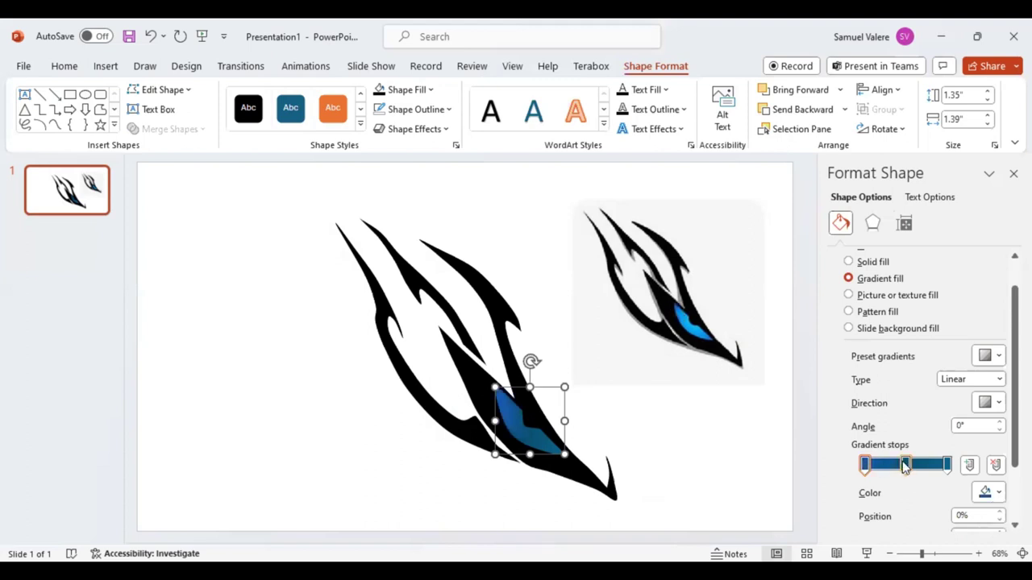
{"action": "left_click", "coordinate": [904, 464]}
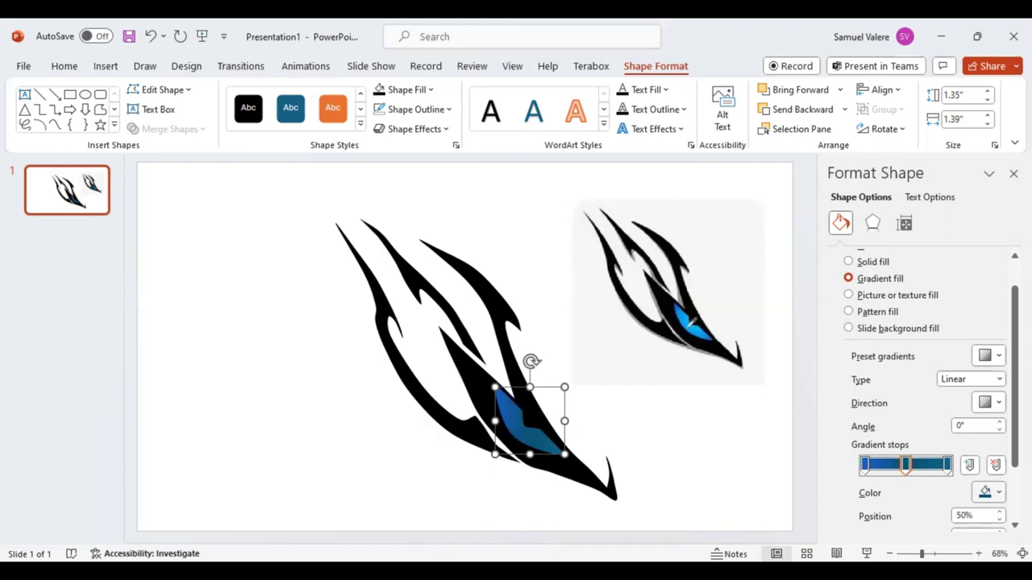
{"action": "left_click", "coordinate": [685, 332]}
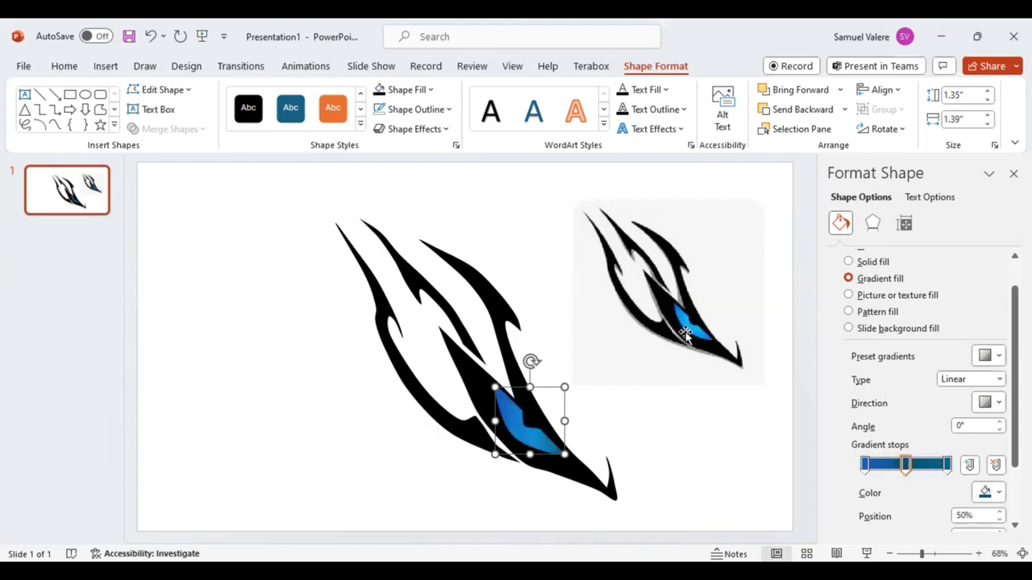
{"action": "left_click", "coordinate": [947, 464]}
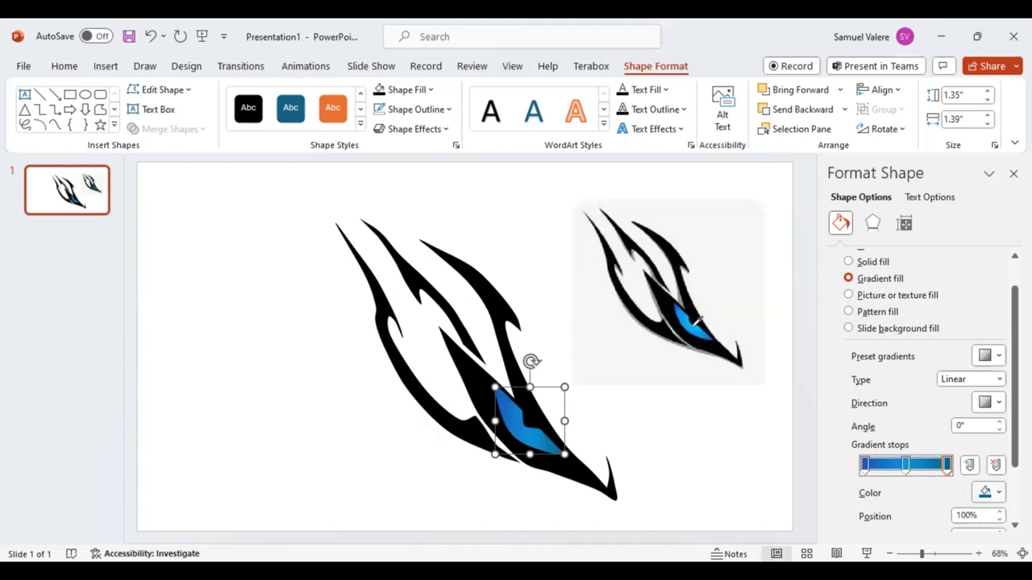
{"action": "left_click", "coordinate": [677, 363]}
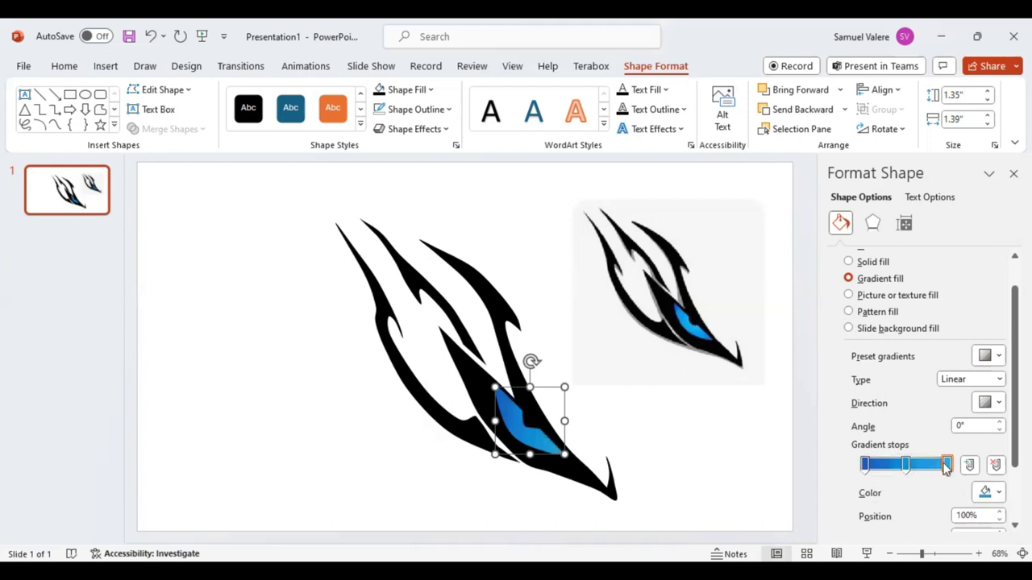
Position the left, middle and right gradient stops at 10%, 52% and 93%
{"action": "left_click_drag", "start_coordinate": [946, 465], "coordinate": [942, 467]}
{"action": "left_click_drag", "start_coordinate": [906, 465], "coordinate": [913, 471]}
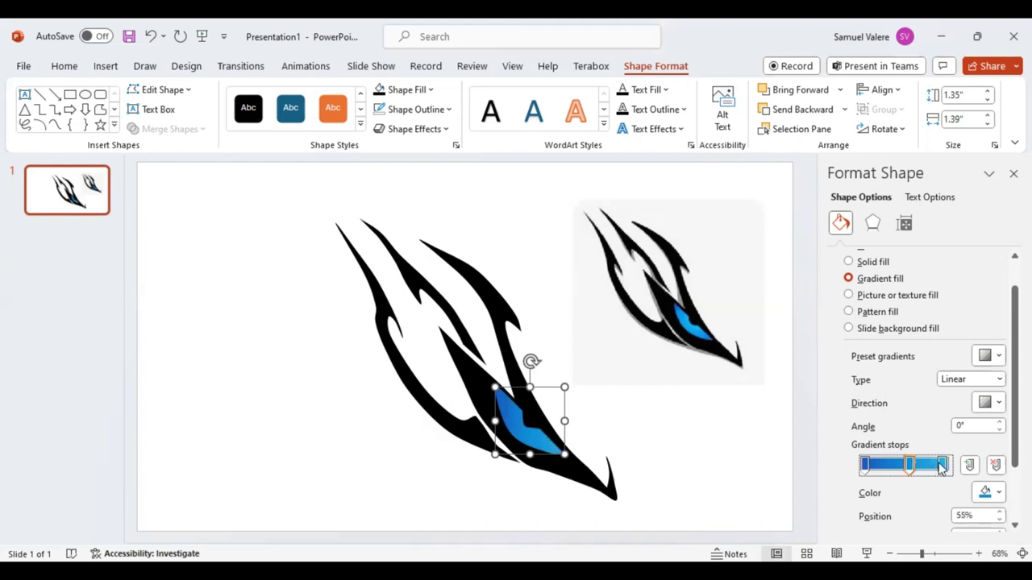
{"action": "left_click", "coordinate": [939, 465]}
{"action": "left_click_drag", "start_coordinate": [939, 470], "coordinate": [938, 470]}
{"action": "left_click_drag", "start_coordinate": [866, 467], "coordinate": [875, 467]}
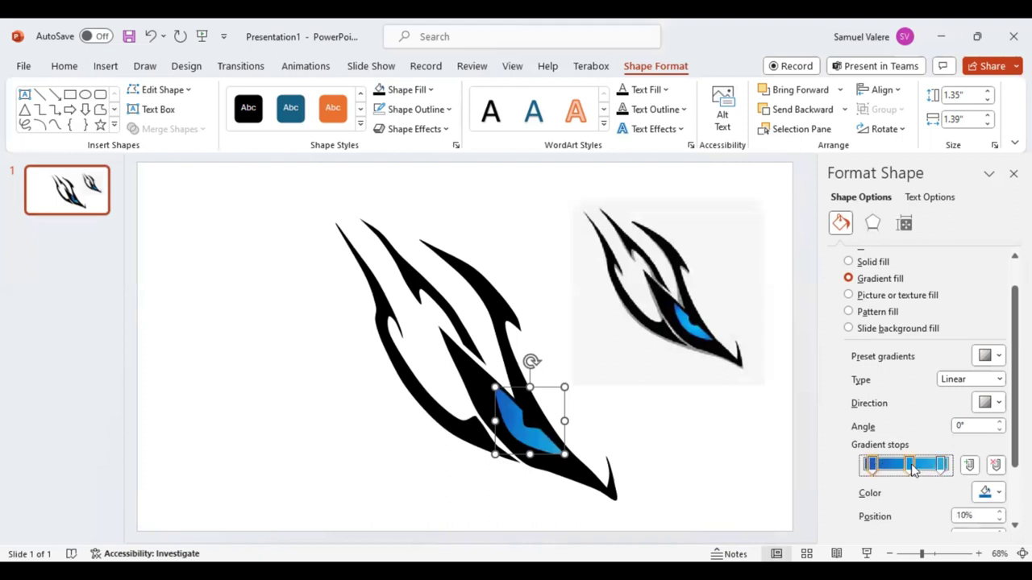
{"action": "left_click_drag", "start_coordinate": [911, 470], "coordinate": [909, 470]}
Shrink the reference picture into the top-right corner, then group the claws and eye with Ctrl+G
{"action": "left_click", "coordinate": [687, 385]}
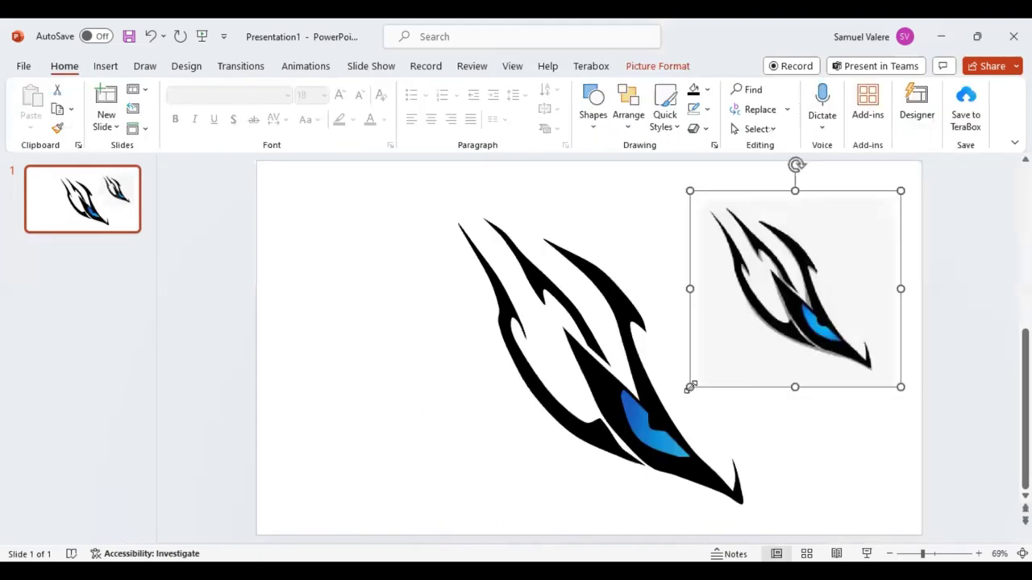
{"action": "mouse_move", "coordinate": [755, 332]}
{"action": "left_mouse_down"}
{"action": "mouse_move", "coordinate": [850, 260]}
{"action": "mouse_move", "coordinate": [814, 273]}
{"action": "mouse_move", "coordinate": [885, 205]}
{"action": "left_mouse_up"}
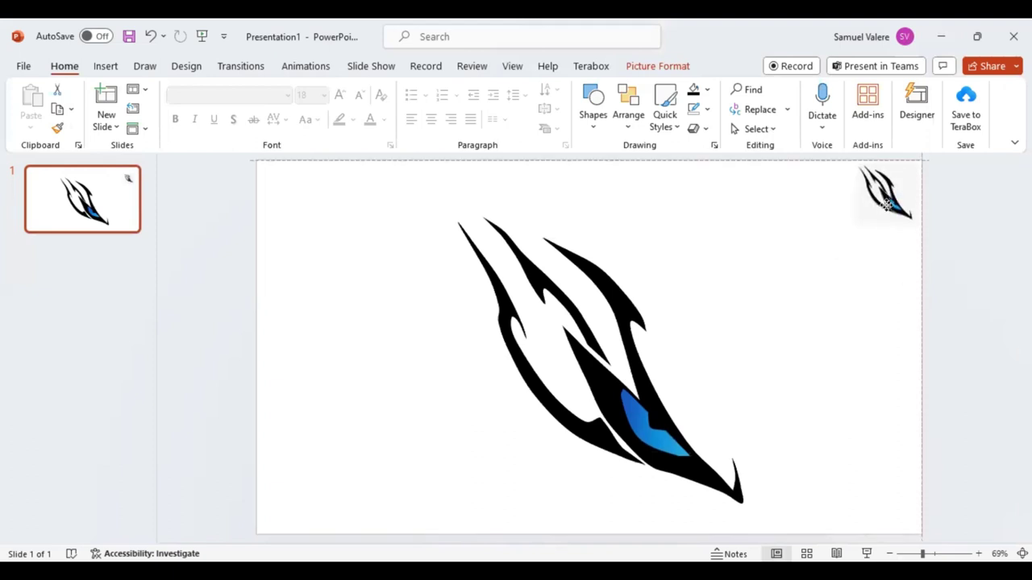
{"action": "left_click_drag", "start_coordinate": [635, 250], "coordinate": [816, 500]}
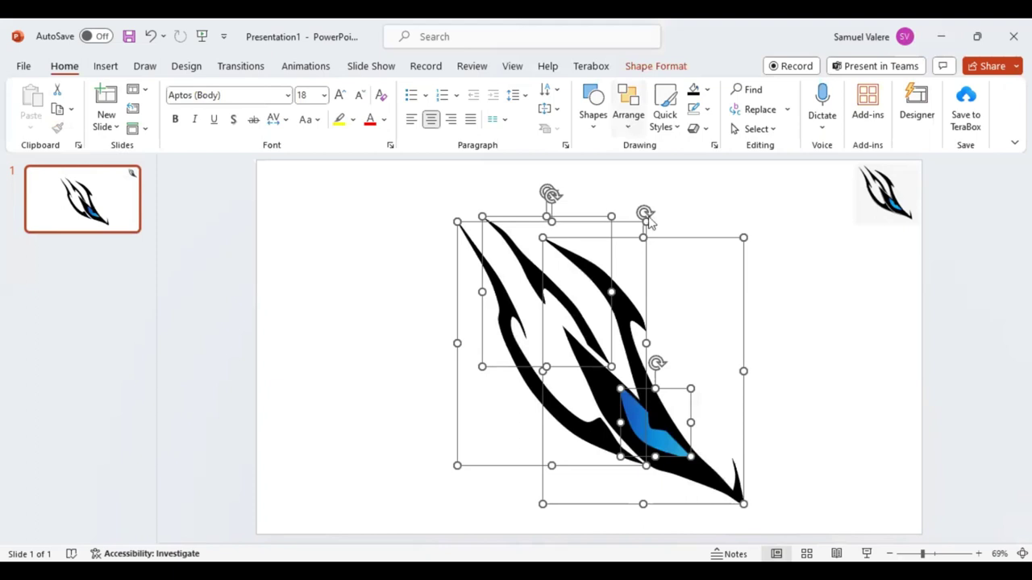
{"action": "key", "text": "ctrl+g"}
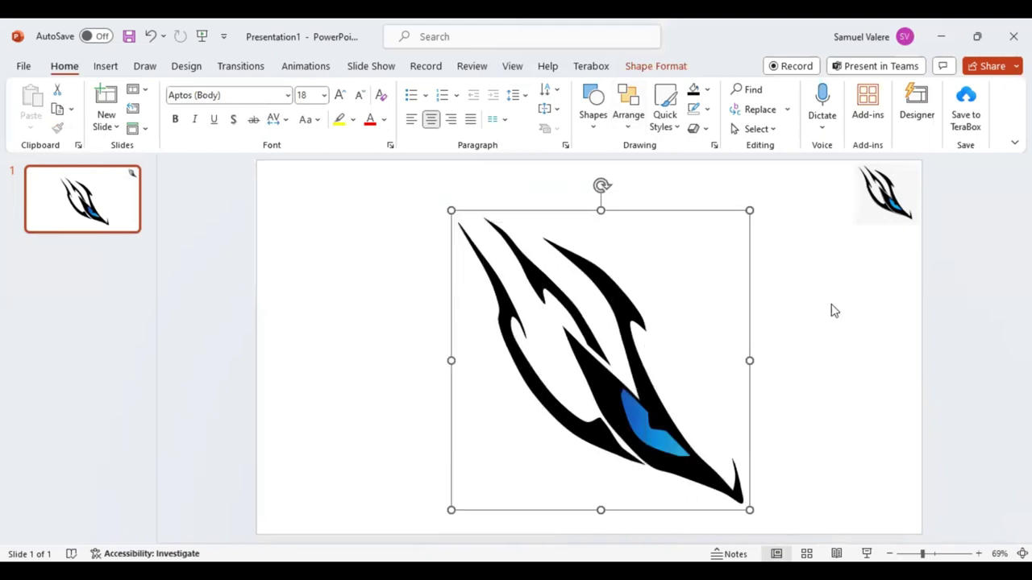